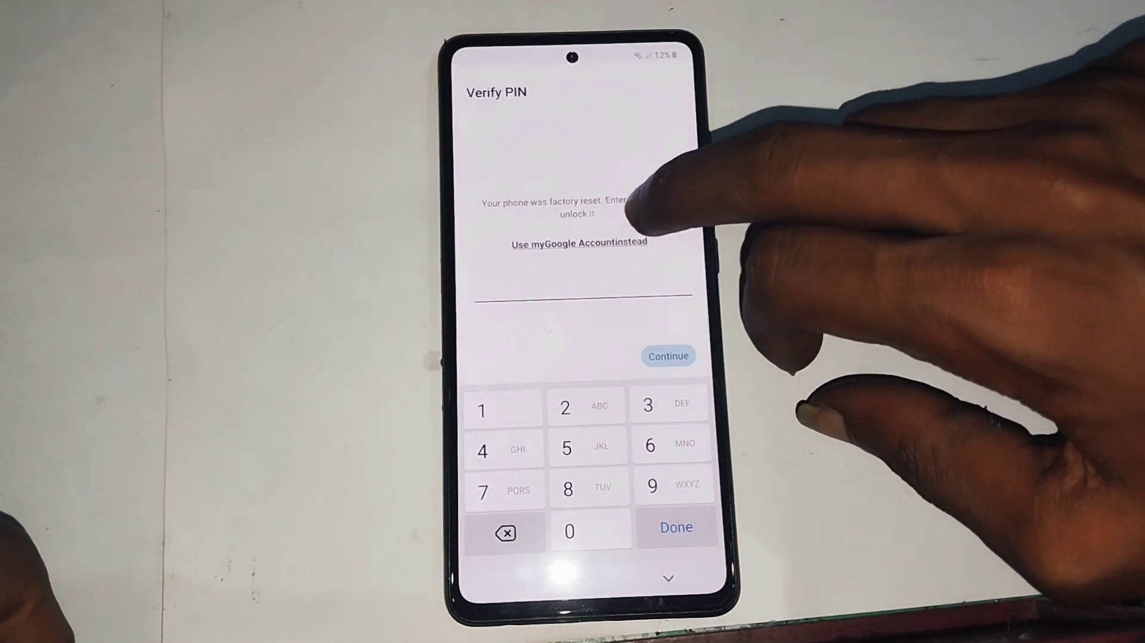
Switch to Google account verification and submit an empty email to show the account is required.
{"action": "left_click", "coordinate": [619, 243]}
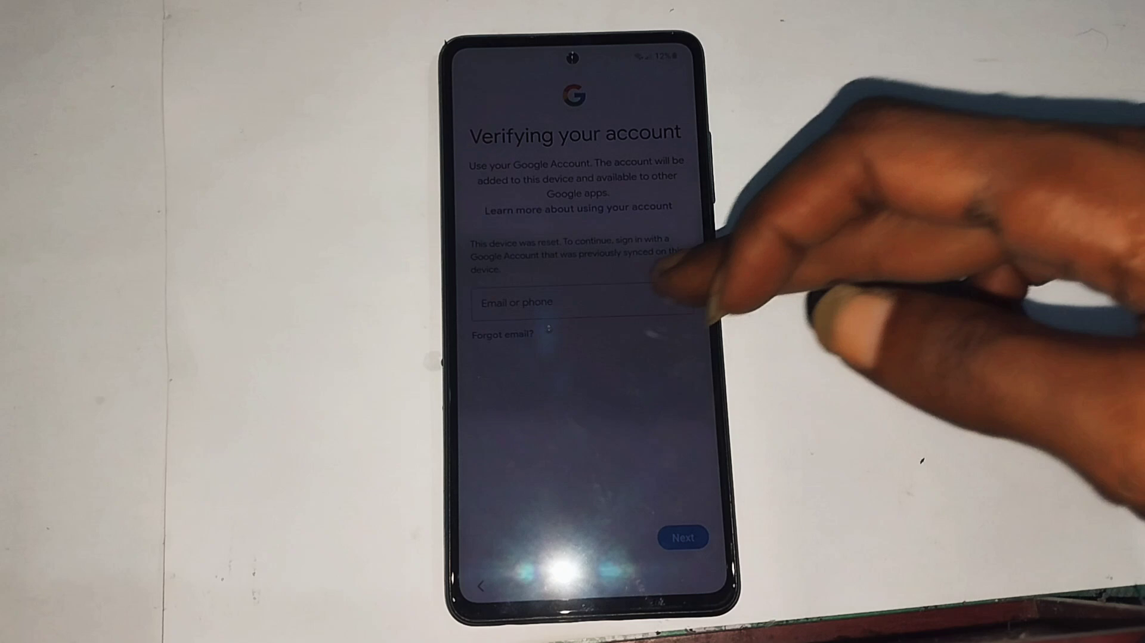
{"action": "left_click", "coordinate": [632, 303]}
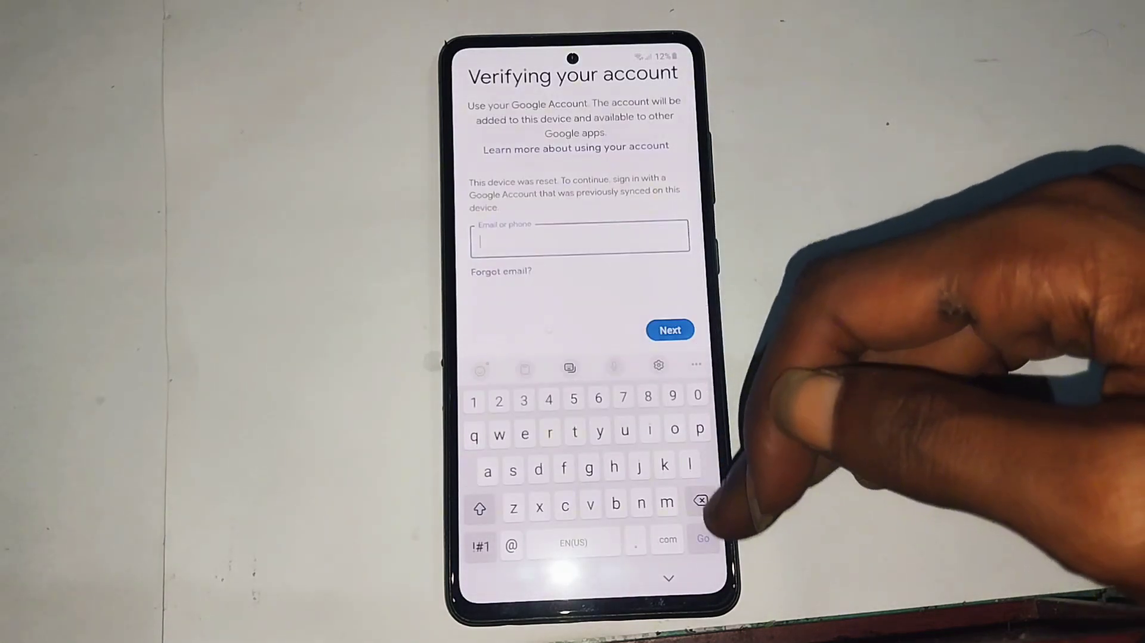
{"action": "left_click", "coordinate": [702, 539]}
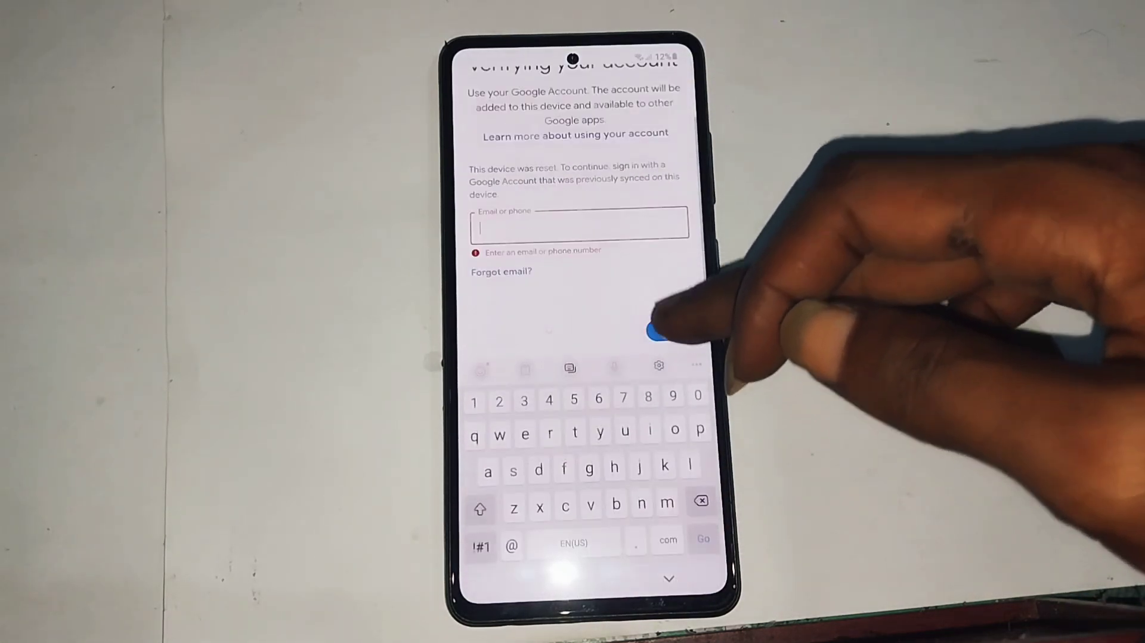
{"action": "left_click", "coordinate": [669, 579]}
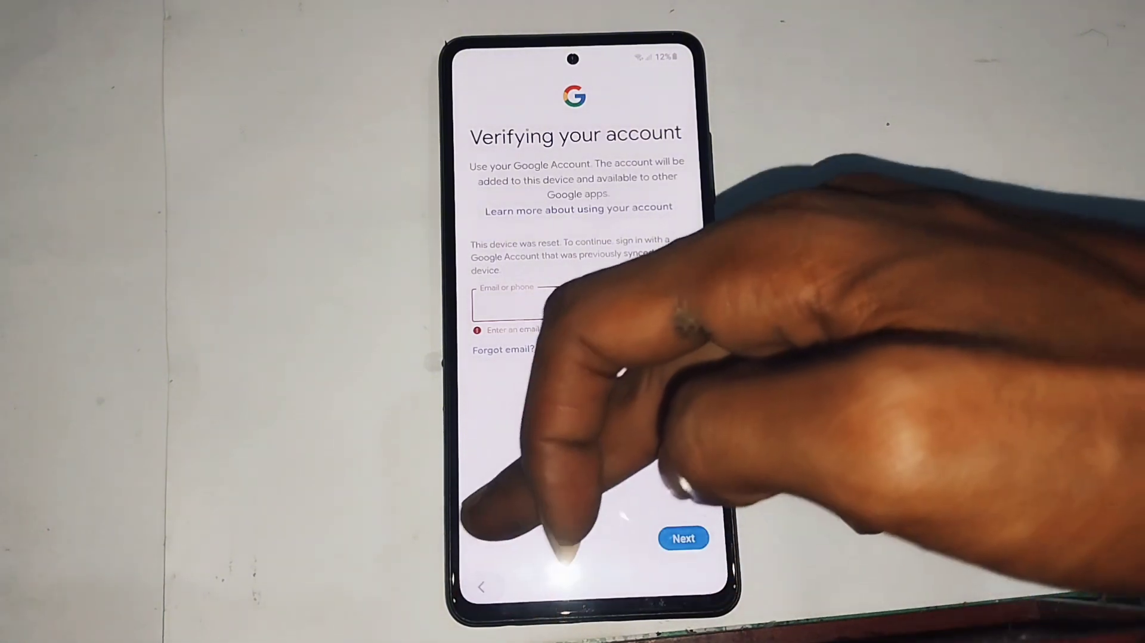
Back out of account verification to the Wi-Fi network selection screen.
{"action": "left_click", "coordinate": [483, 587]}
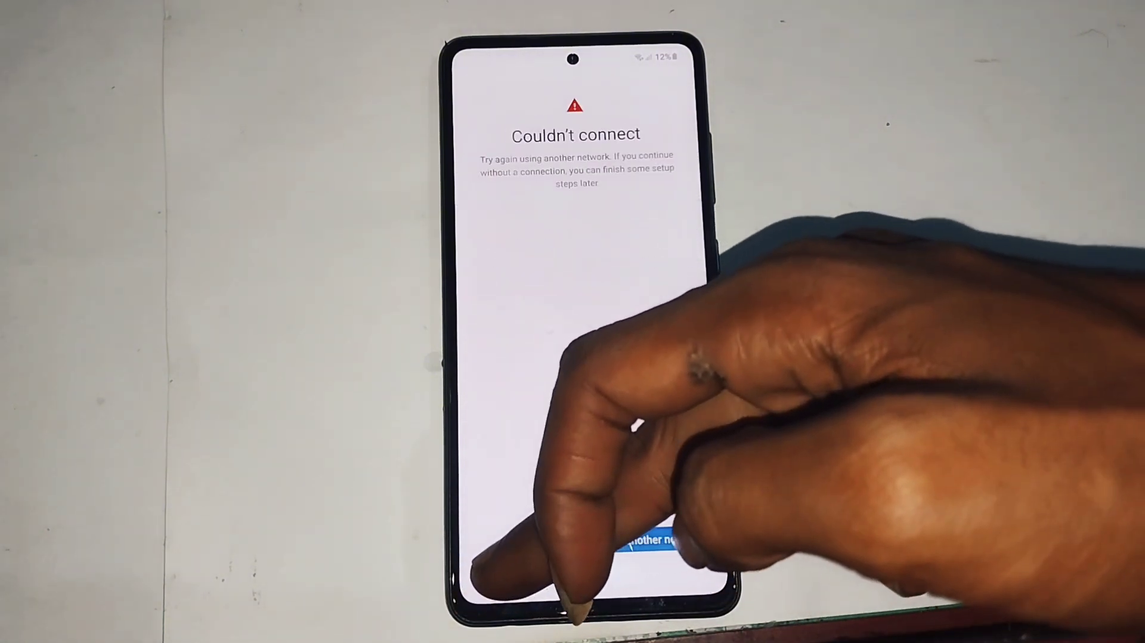
{"action": "left_click", "coordinate": [482, 587]}
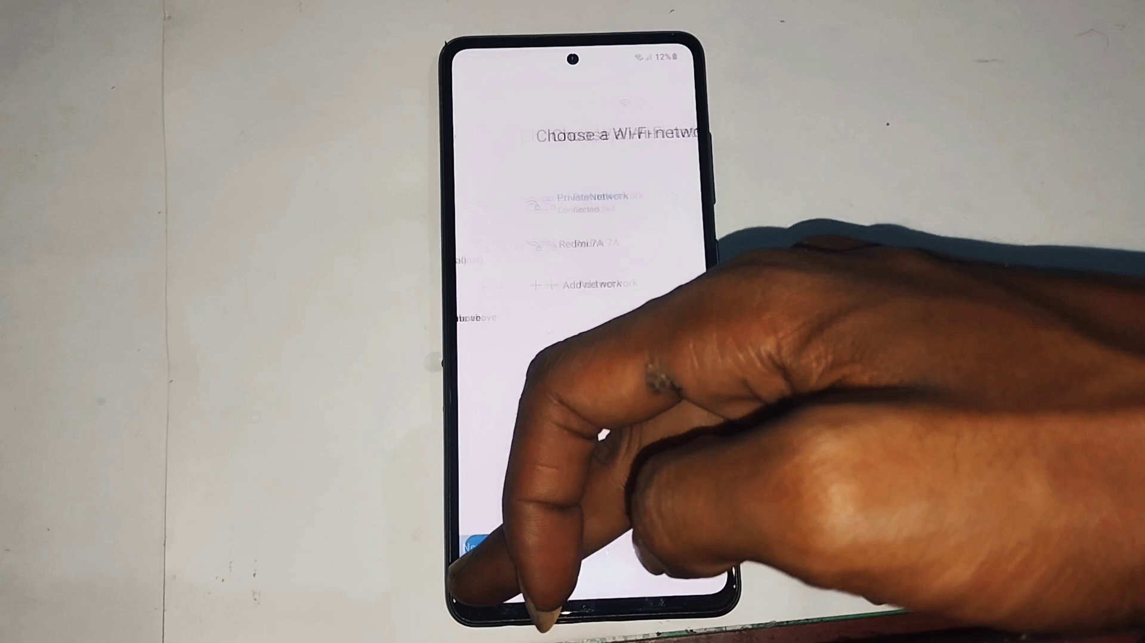
{"action": "left_click", "coordinate": [482, 587]}
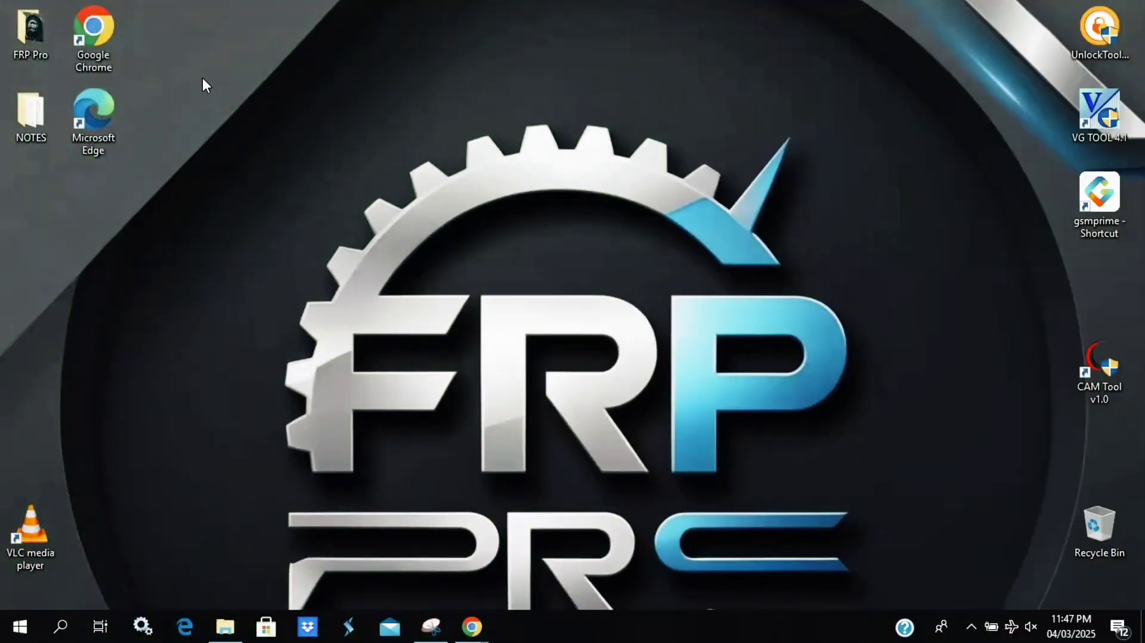
Launch Google Chrome and run a Google search for 'samfw'.
{"action": "left_click", "coordinate": [106, 35]}
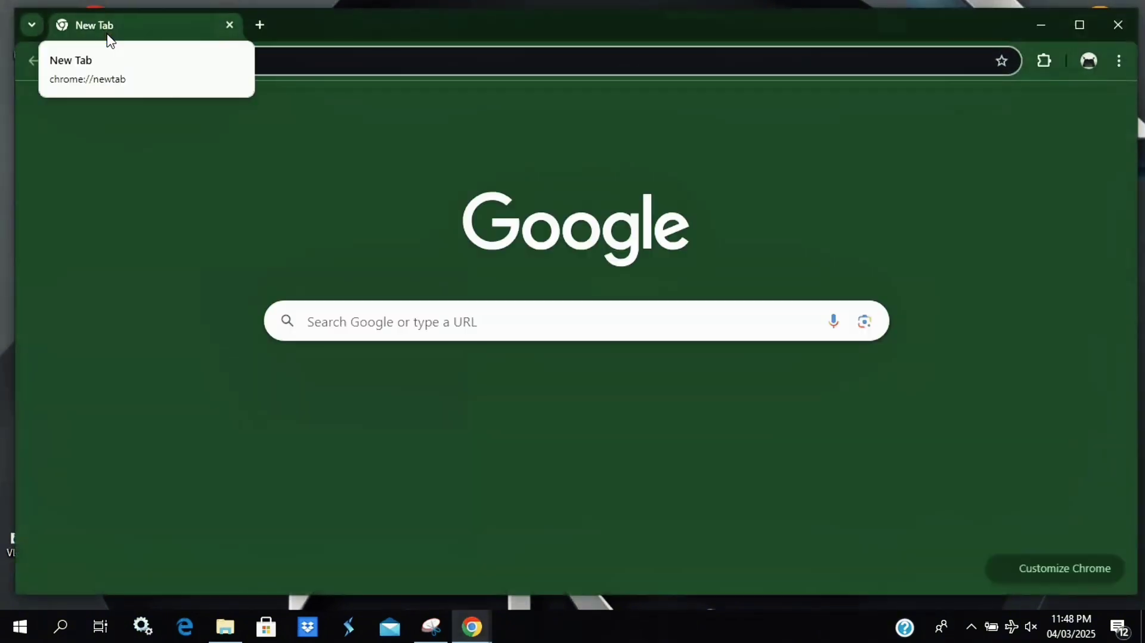
{"action": "left_click", "coordinate": [367, 329]}
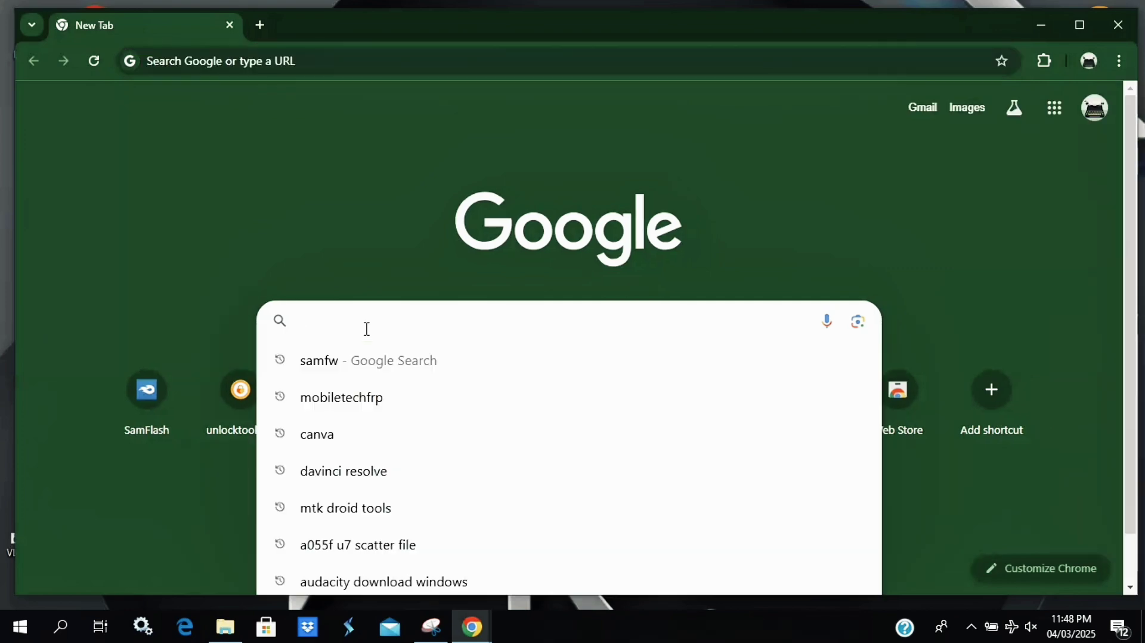
{"action": "type", "text": "sa"}
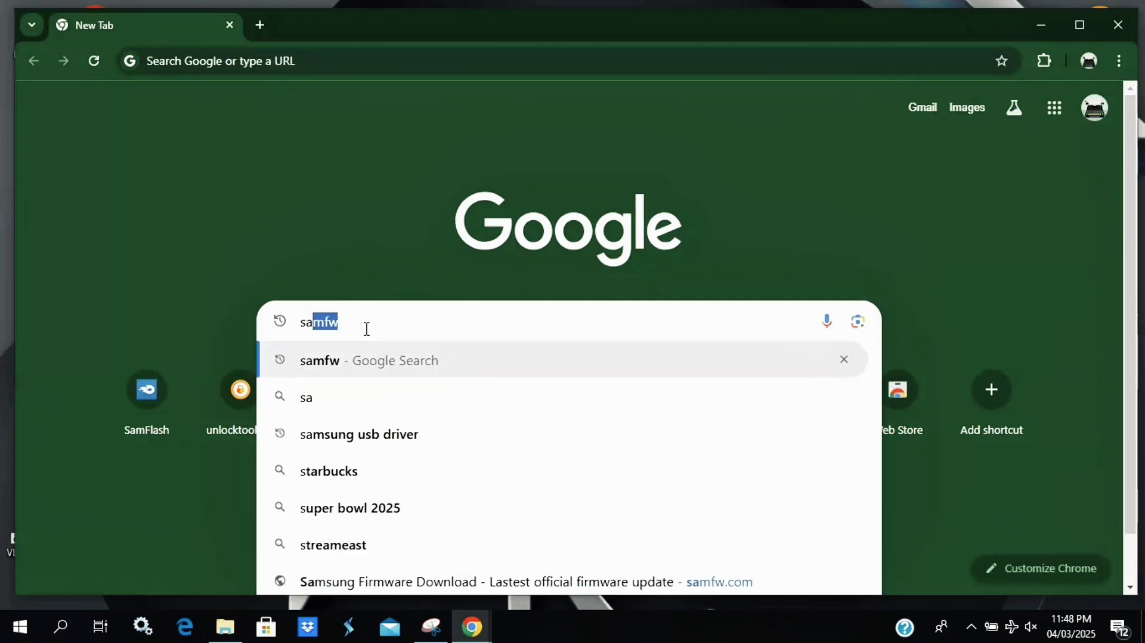
{"action": "type", "text": "m"}
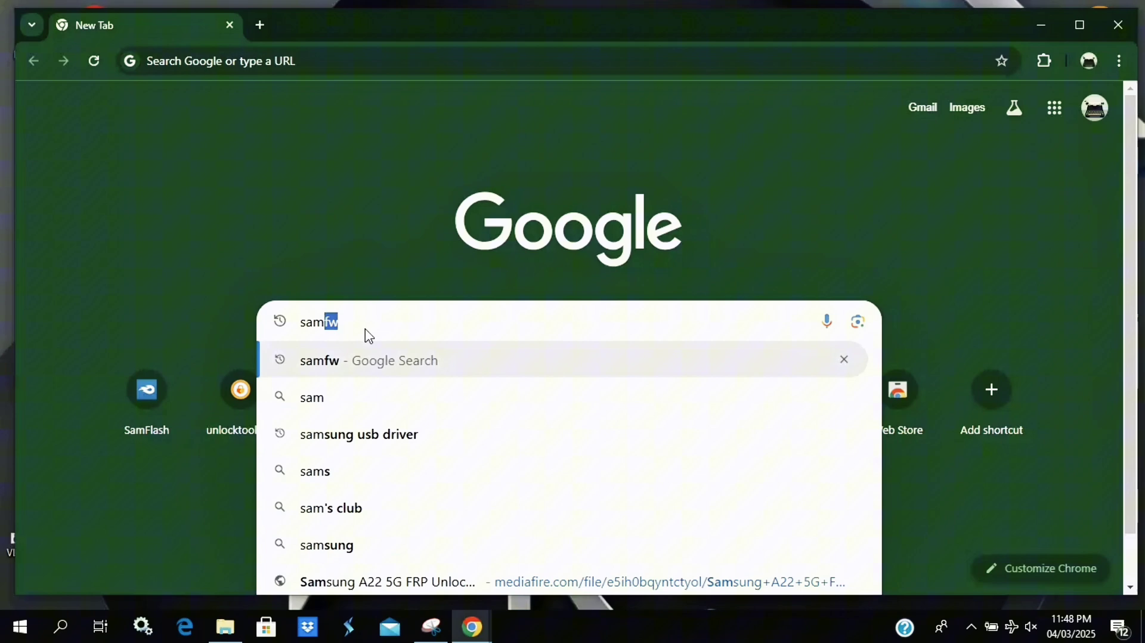
{"action": "type", "text": "fw"}
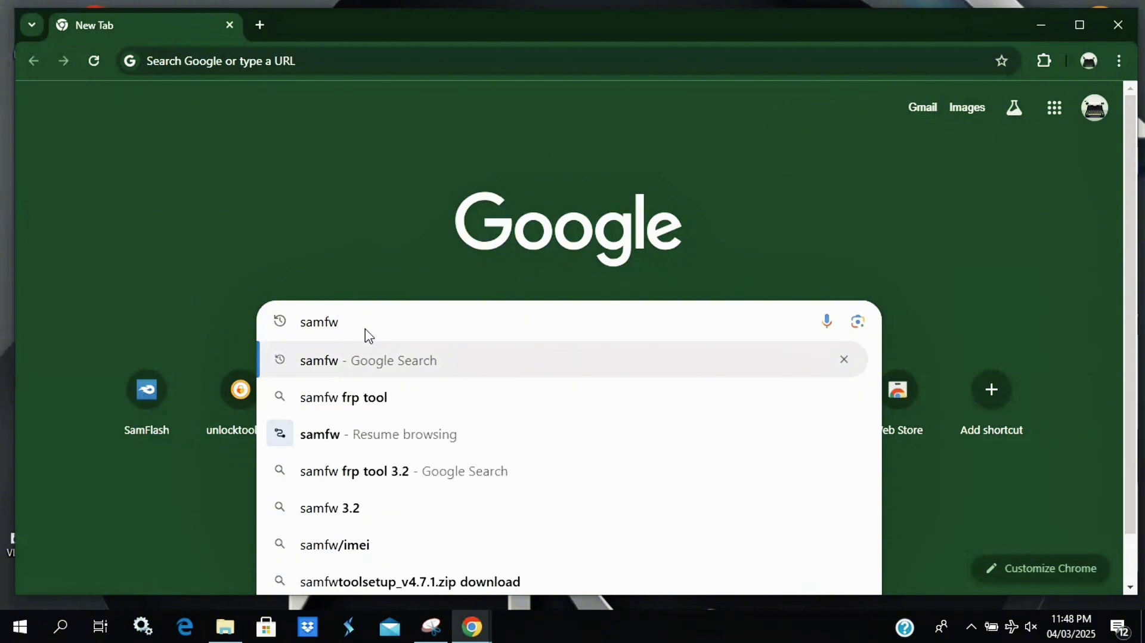
{"action": "key", "text": "Return"}
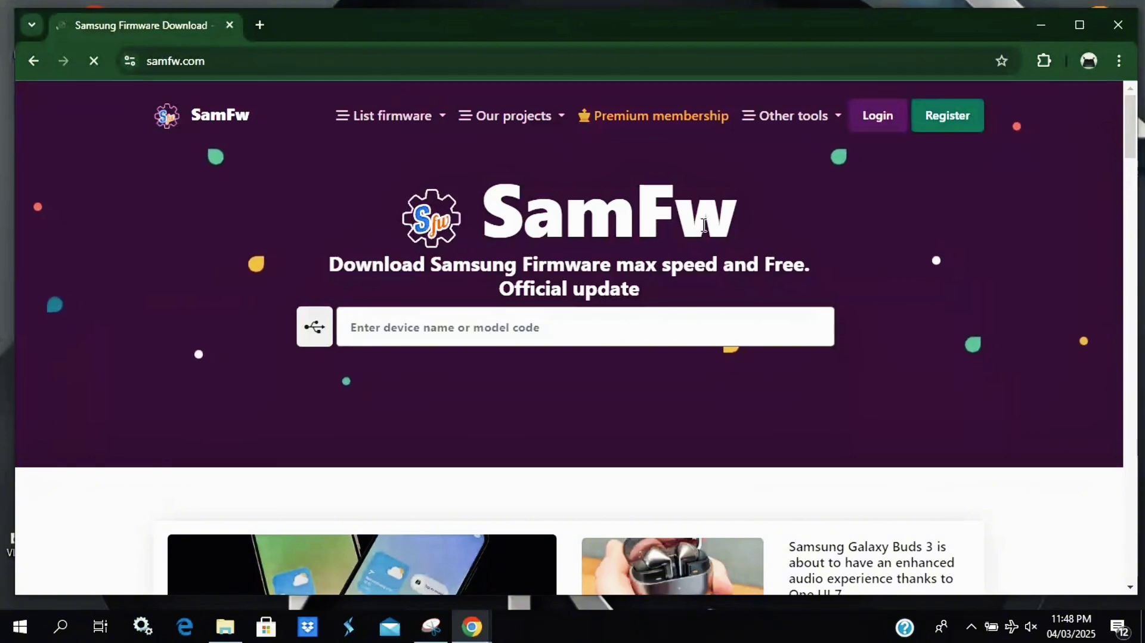
Open the SamFw FRP Tool post and scroll down to its SamFwToolSetup_v4.9.zip download link.
{"action": "left_click", "coordinate": [815, 118]}
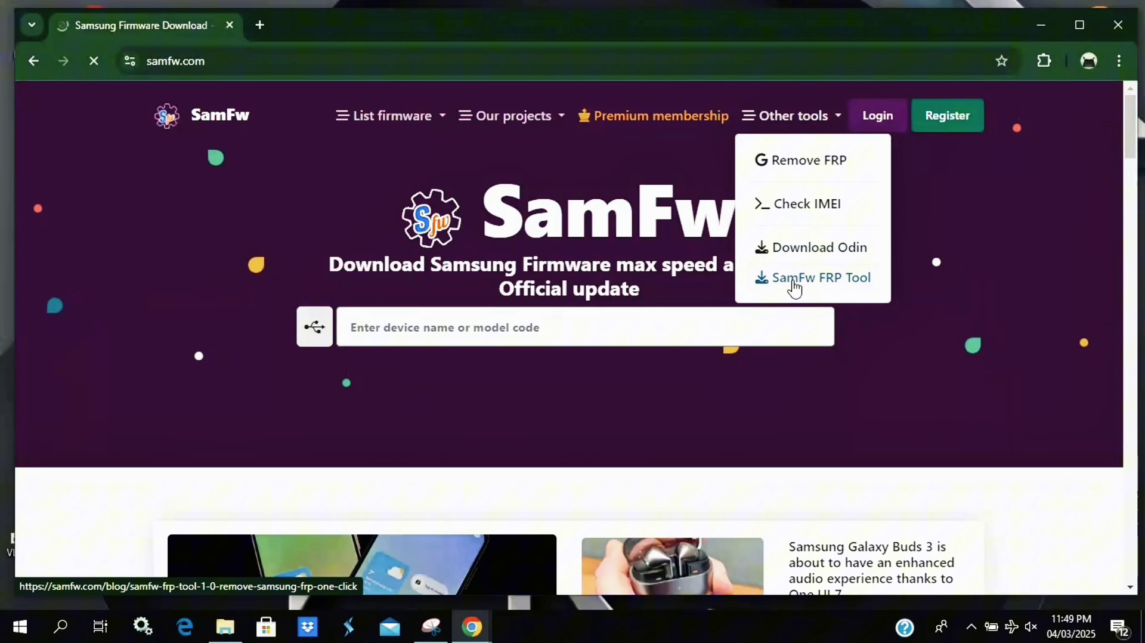
{"action": "left_click", "coordinate": [794, 287]}
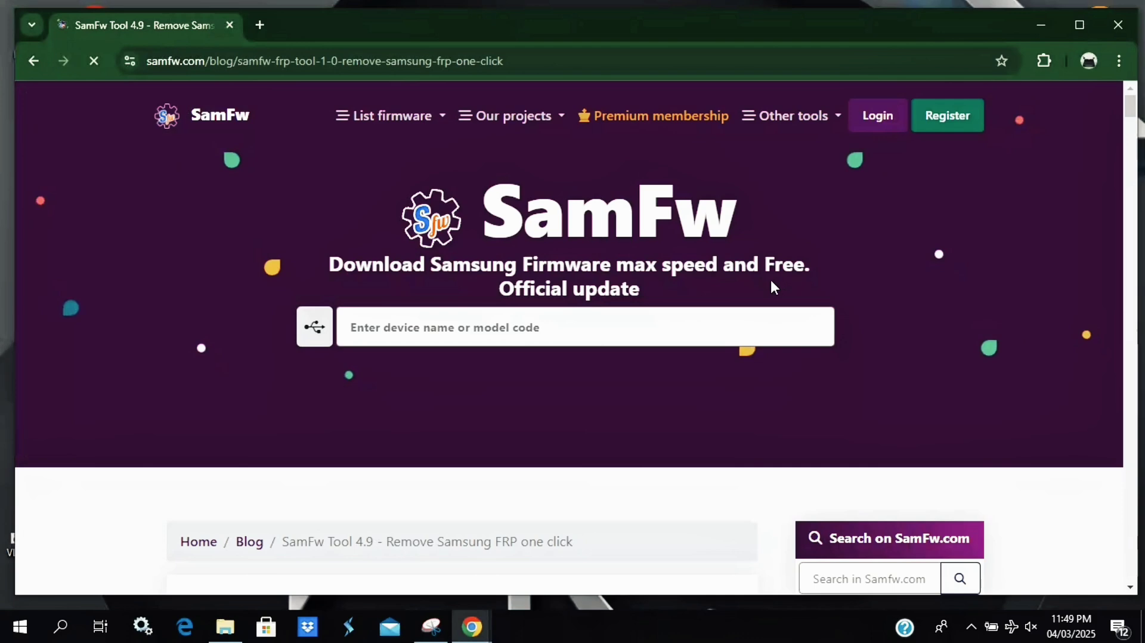
{"action": "scroll", "coordinate": [749, 401], "scroll_direction": "down", "scroll_amount": 3}
{"action": "scroll", "coordinate": [749, 401], "scroll_direction": "down", "scroll_amount": 2}
{"action": "scroll", "coordinate": [665, 357], "scroll_direction": "down", "scroll_amount": 2}
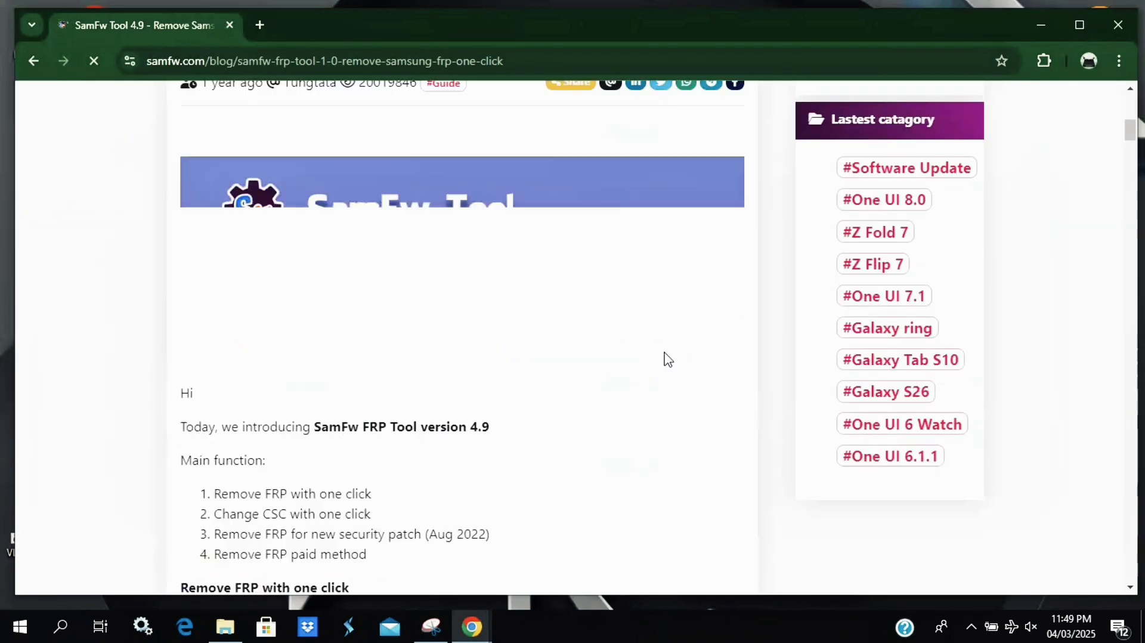
{"action": "scroll", "coordinate": [664, 354], "scroll_direction": "down", "scroll_amount": 4}
{"action": "scroll", "coordinate": [667, 358], "scroll_direction": "down", "scroll_amount": 5}
{"action": "scroll", "coordinate": [667, 358], "scroll_direction": "down", "scroll_amount": 3}
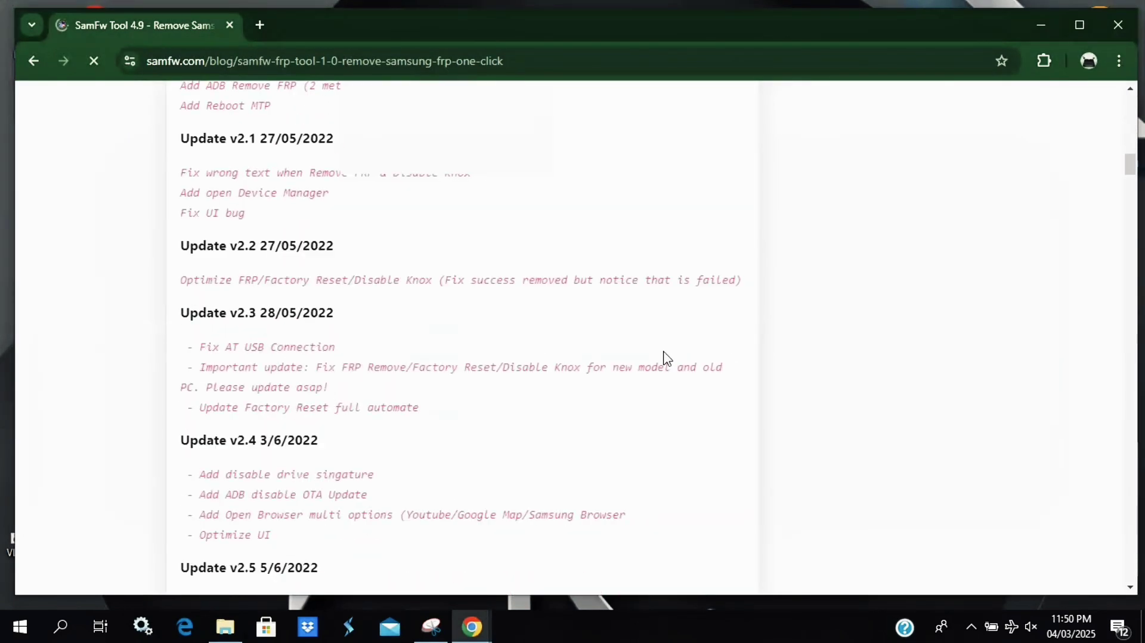
{"action": "scroll", "coordinate": [666, 358], "scroll_direction": "down", "scroll_amount": 2}
{"action": "scroll", "coordinate": [667, 358], "scroll_direction": "down", "scroll_amount": 3}
{"action": "scroll", "coordinate": [666, 358], "scroll_direction": "down", "scroll_amount": 5}
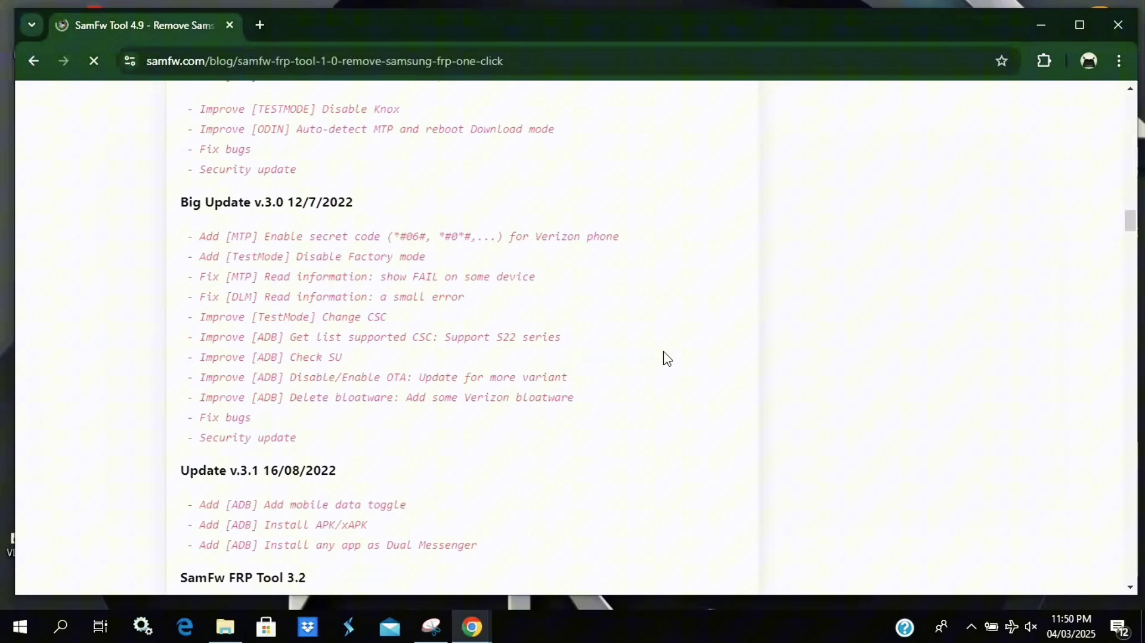
{"action": "scroll", "coordinate": [667, 358], "scroll_direction": "down", "scroll_amount": 4}
{"action": "scroll", "coordinate": [666, 358], "scroll_direction": "down", "scroll_amount": 4}
{"action": "scroll", "coordinate": [667, 357], "scroll_direction": "down", "scroll_amount": 3}
{"action": "scroll", "coordinate": [666, 358], "scroll_direction": "down", "scroll_amount": 4}
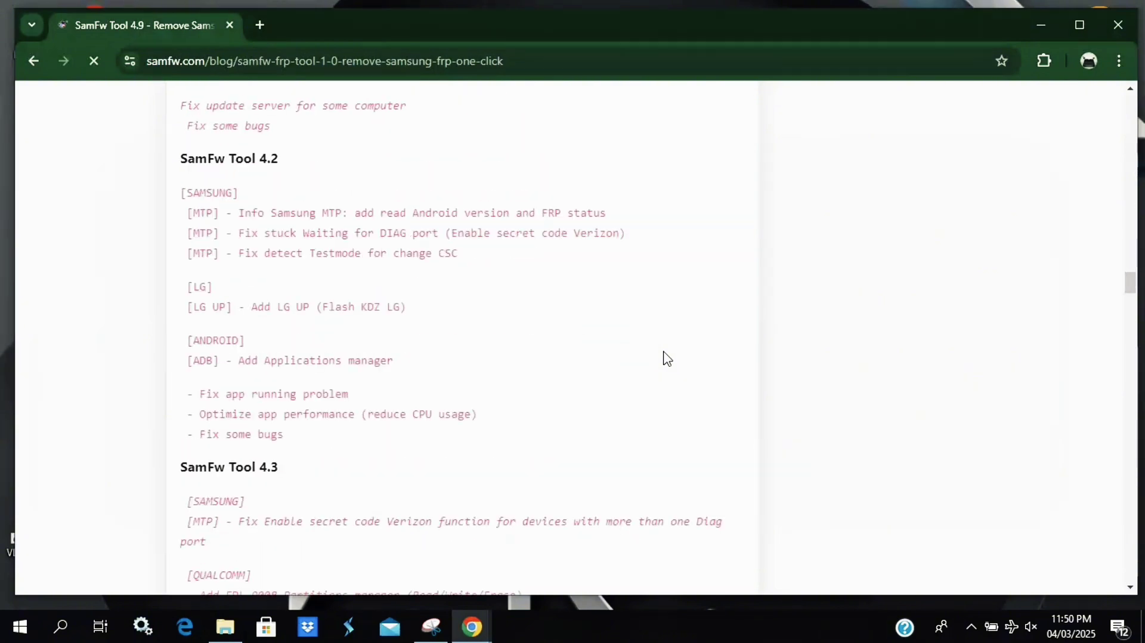
{"action": "scroll", "coordinate": [667, 358], "scroll_direction": "down", "scroll_amount": 8}
{"action": "scroll", "coordinate": [666, 358], "scroll_direction": "down", "scroll_amount": 1}
{"action": "scroll", "coordinate": [666, 358], "scroll_direction": "down", "scroll_amount": 7}
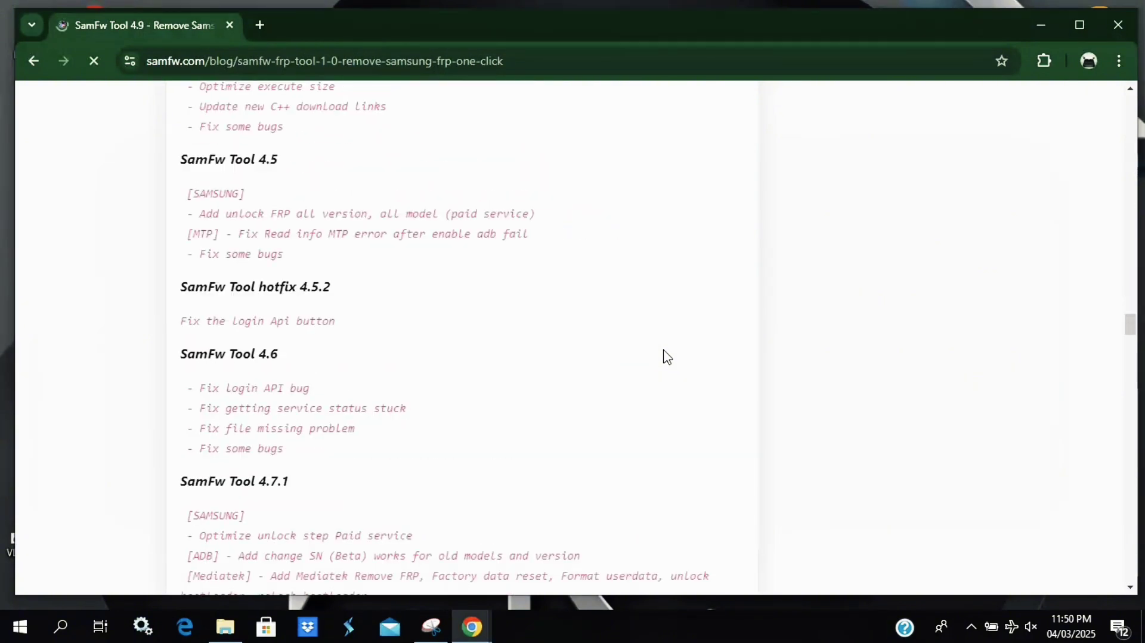
{"action": "scroll", "coordinate": [666, 357], "scroll_direction": "down", "scroll_amount": 3}
{"action": "scroll", "coordinate": [666, 356], "scroll_direction": "down", "scroll_amount": 5}
{"action": "scroll", "coordinate": [667, 357], "scroll_direction": "down", "scroll_amount": 4}
{"action": "scroll", "coordinate": [666, 356], "scroll_direction": "down", "scroll_amount": 5}
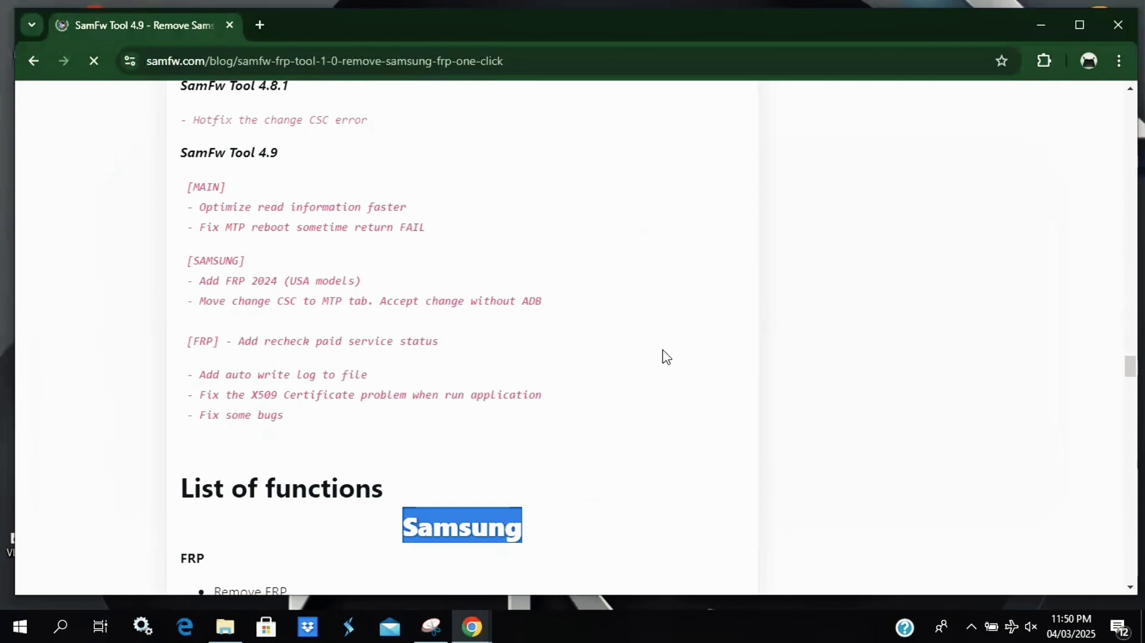
{"action": "scroll", "coordinate": [666, 358], "scroll_direction": "down", "scroll_amount": 1}
{"action": "scroll", "coordinate": [667, 357], "scroll_direction": "down", "scroll_amount": 7}
{"action": "scroll", "coordinate": [667, 357], "scroll_direction": "down", "scroll_amount": 3}
{"action": "scroll", "coordinate": [666, 357], "scroll_direction": "down", "scroll_amount": 5}
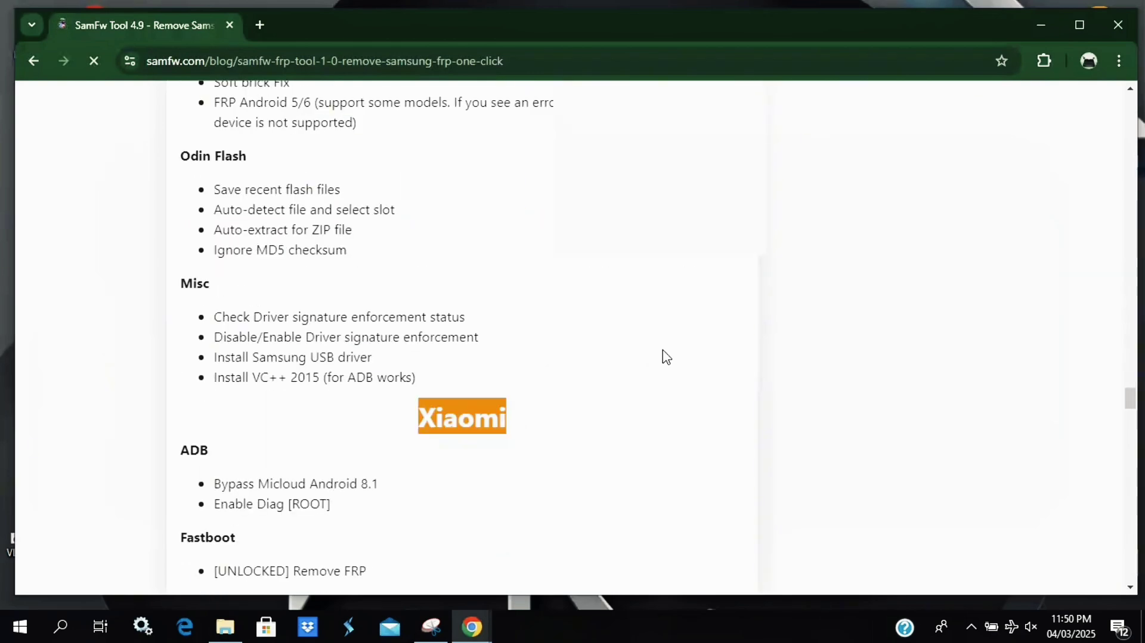
{"action": "scroll", "coordinate": [666, 358], "scroll_direction": "down", "scroll_amount": 10}
{"action": "scroll", "coordinate": [667, 355], "scroll_direction": "down", "scroll_amount": 3}
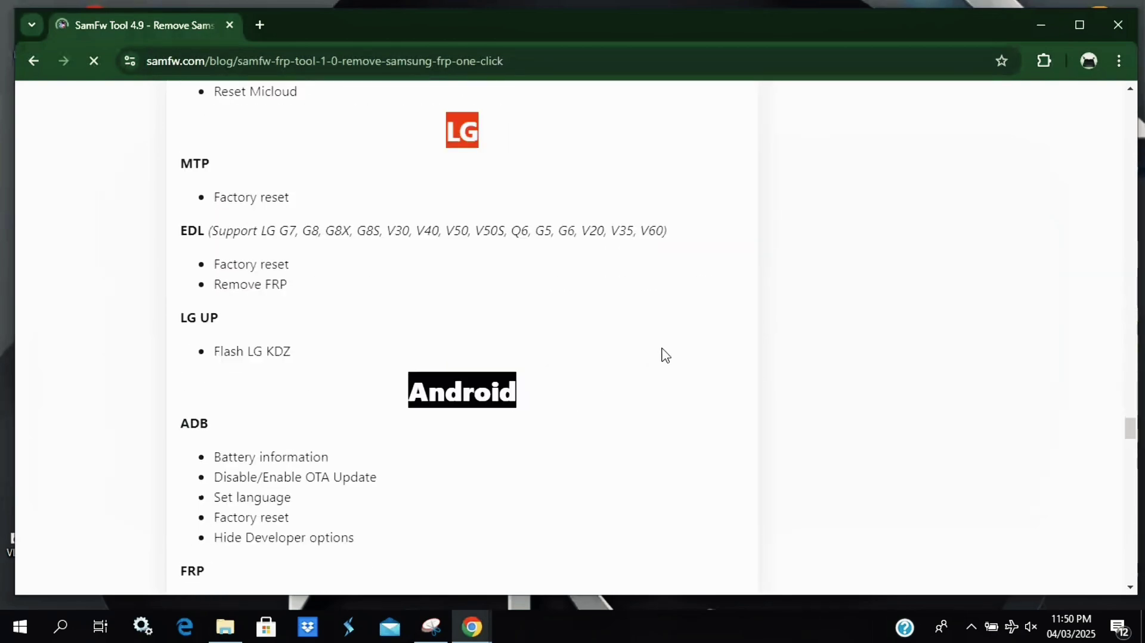
{"action": "scroll", "coordinate": [666, 355], "scroll_direction": "down", "scroll_amount": 5}
{"action": "scroll", "coordinate": [665, 355], "scroll_direction": "down", "scroll_amount": 4}
{"action": "scroll", "coordinate": [666, 356], "scroll_direction": "down", "scroll_amount": 5}
{"action": "scroll", "coordinate": [665, 355], "scroll_direction": "down", "scroll_amount": 4}
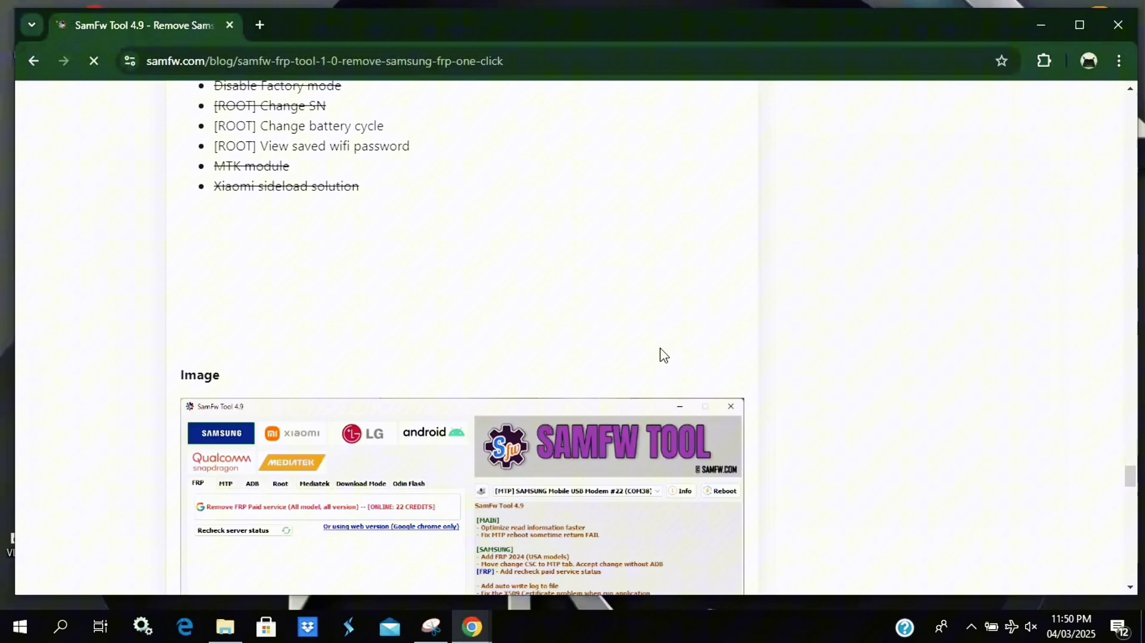
{"action": "scroll", "coordinate": [664, 356], "scroll_direction": "down", "scroll_amount": 4}
{"action": "scroll", "coordinate": [663, 356], "scroll_direction": "down", "scroll_amount": 7}
{"action": "scroll", "coordinate": [658, 353], "scroll_direction": "down", "scroll_amount": 3}
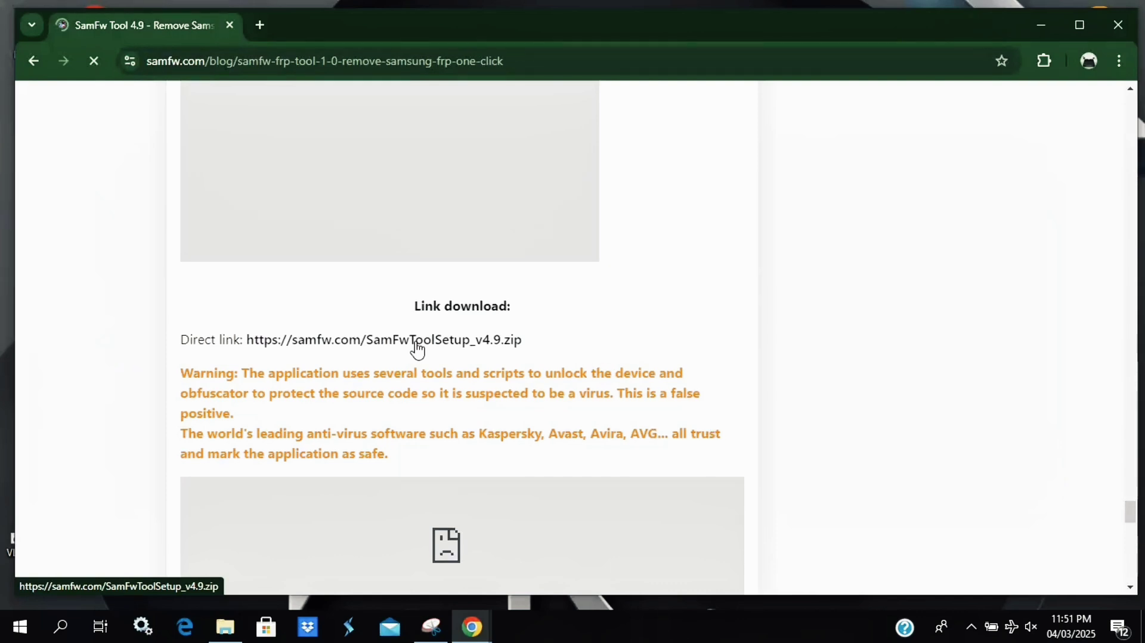
Download SamFwToolSetup_v4.9.zip (56.3 MB) and show it in the Downloads folder.
{"action": "left_click", "coordinate": [417, 350]}
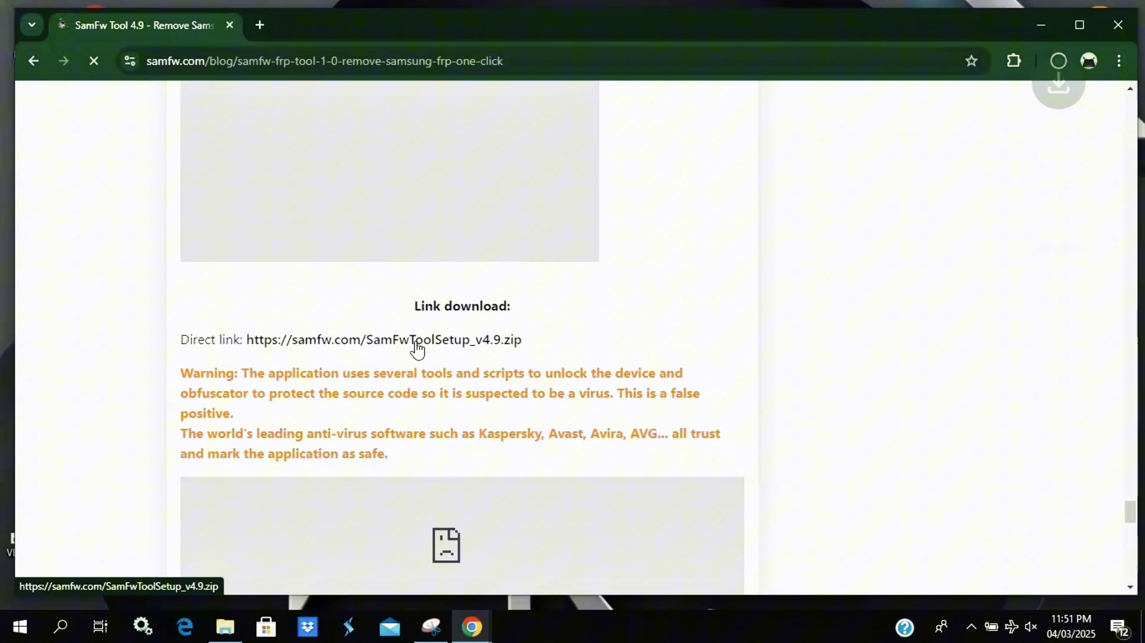
{"action": "left_click", "coordinate": [1061, 67]}
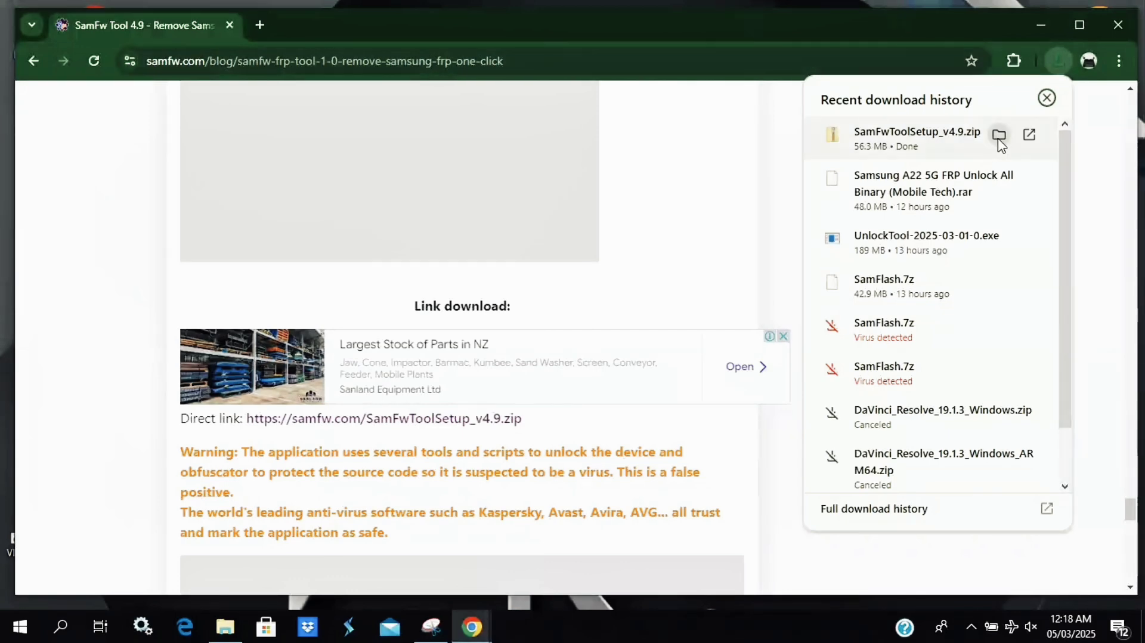
{"action": "left_click", "coordinate": [999, 136]}
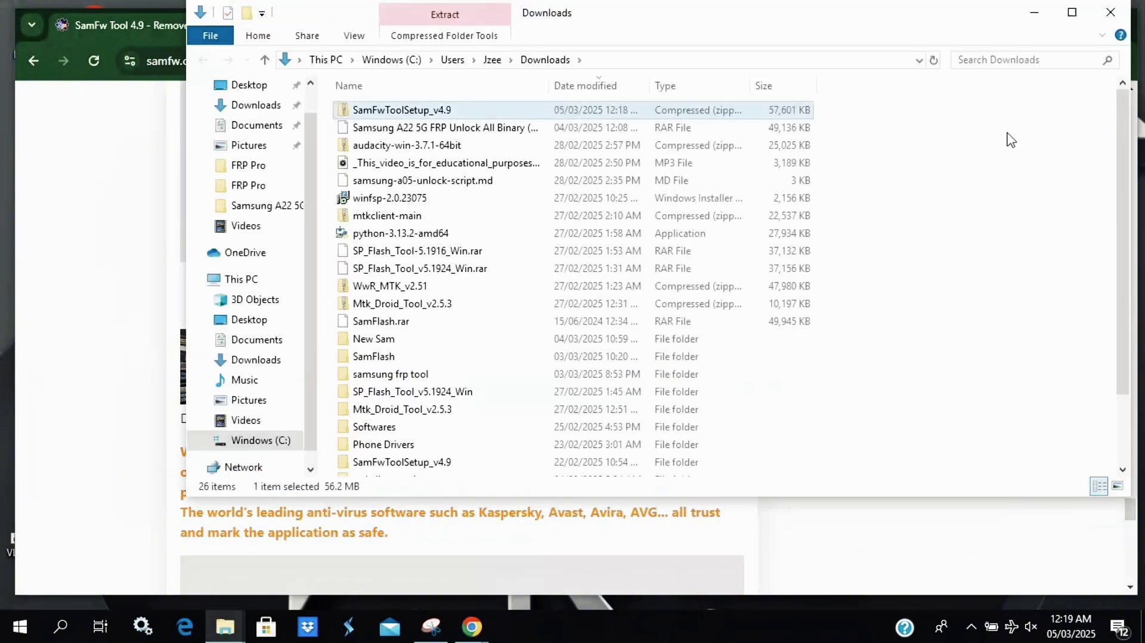
Extract the zip with 7-Zip to SamFwToolSetup_v4.9\, overwriting all files, and open that folder.
{"action": "right_click", "coordinate": [421, 114]}
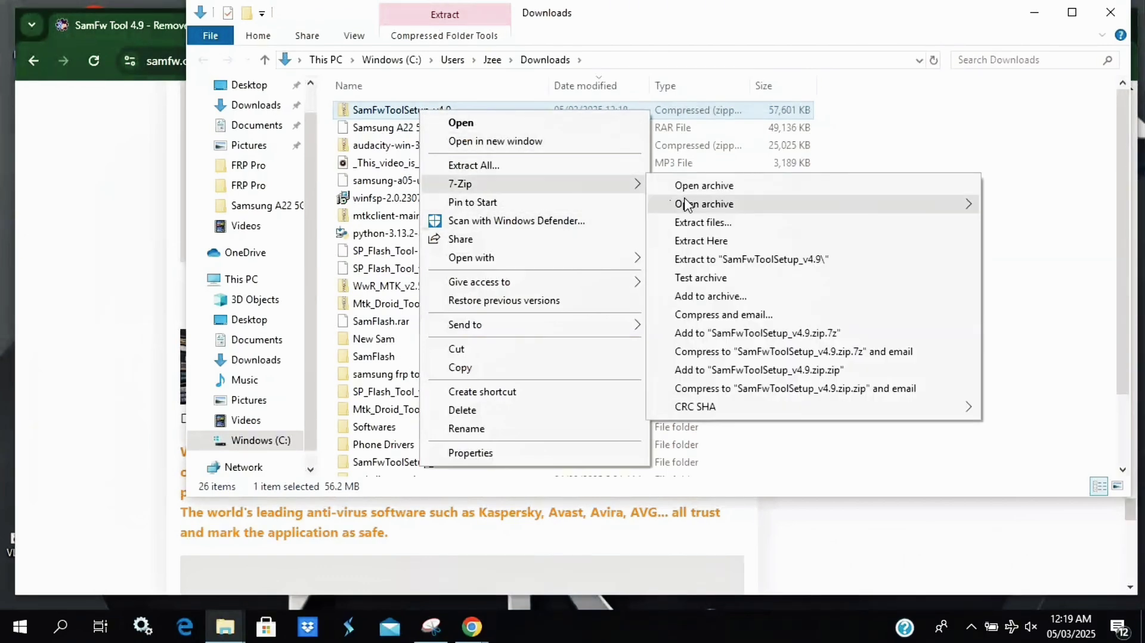
{"action": "mouse_move", "coordinate": [704, 204]}
{"action": "left_click", "coordinate": [692, 258]}
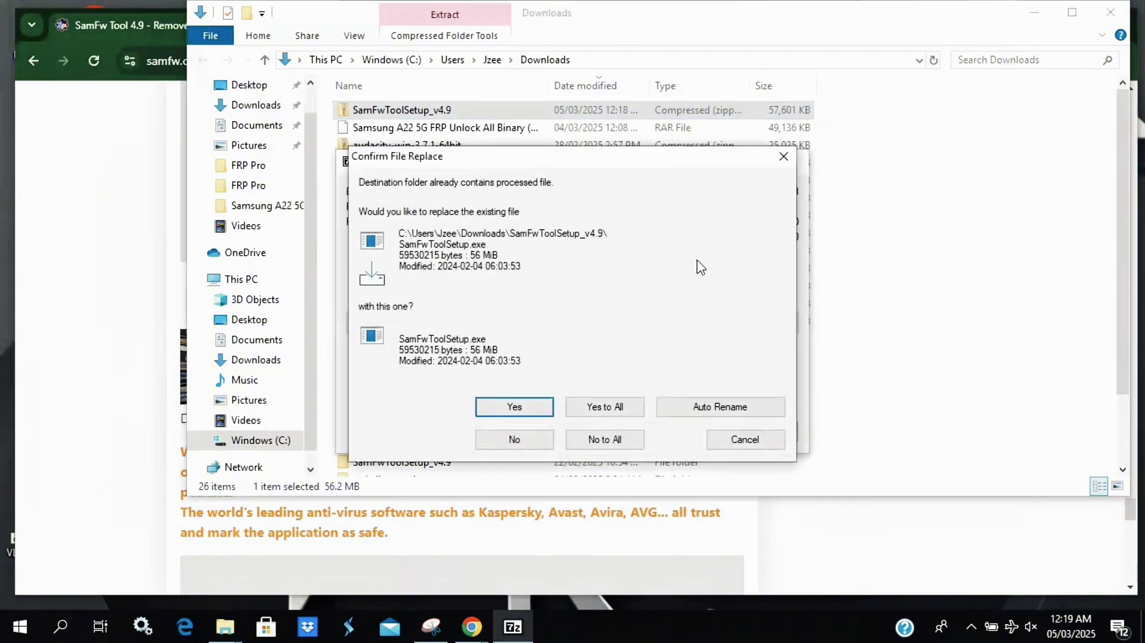
{"action": "left_click", "coordinate": [608, 406]}
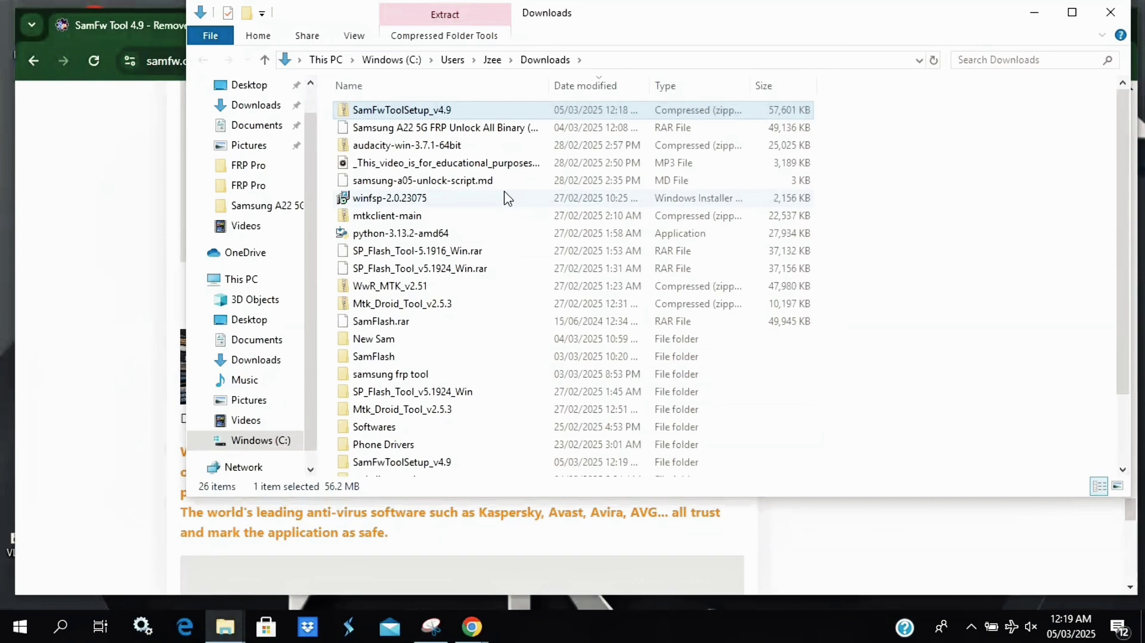
{"action": "scroll", "coordinate": [395, 400], "scroll_direction": "down", "scroll_amount": 2}
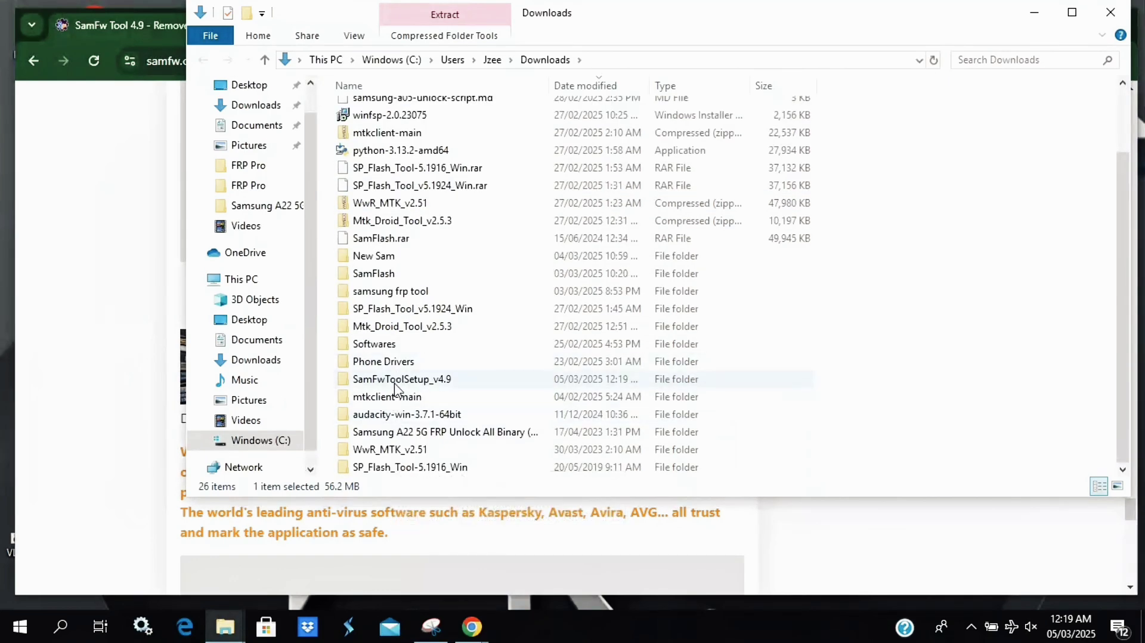
{"action": "double_click", "coordinate": [394, 382]}
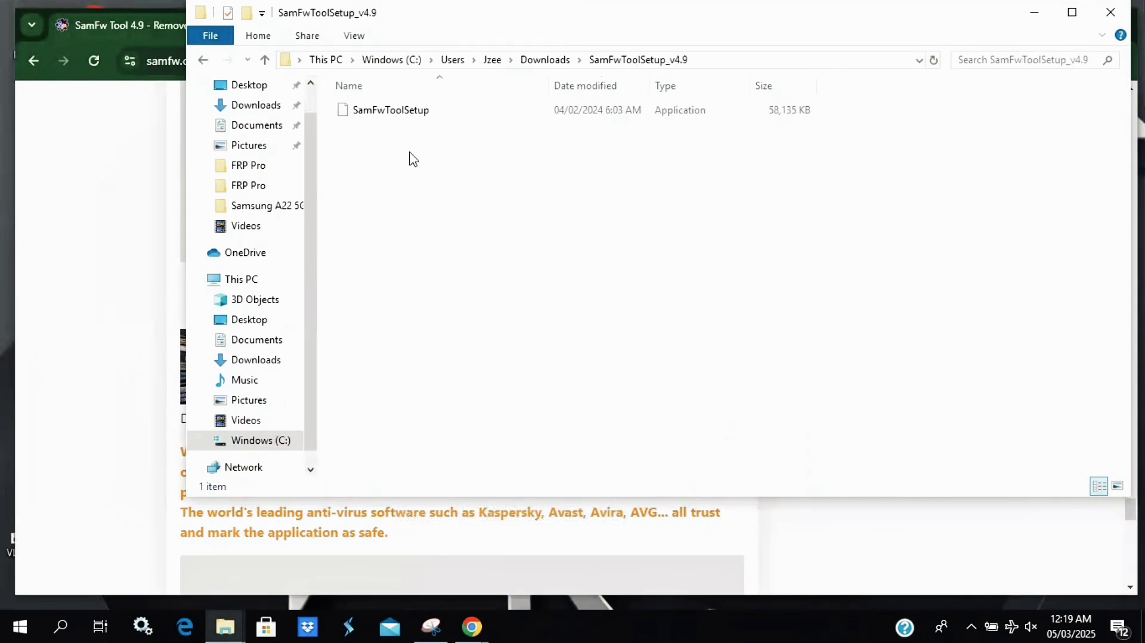
Run SamFwToolSetup with a desktop shortcut, install SamFw Tool 4.9, and launch it on finish.
{"action": "left_click", "coordinate": [409, 118]}
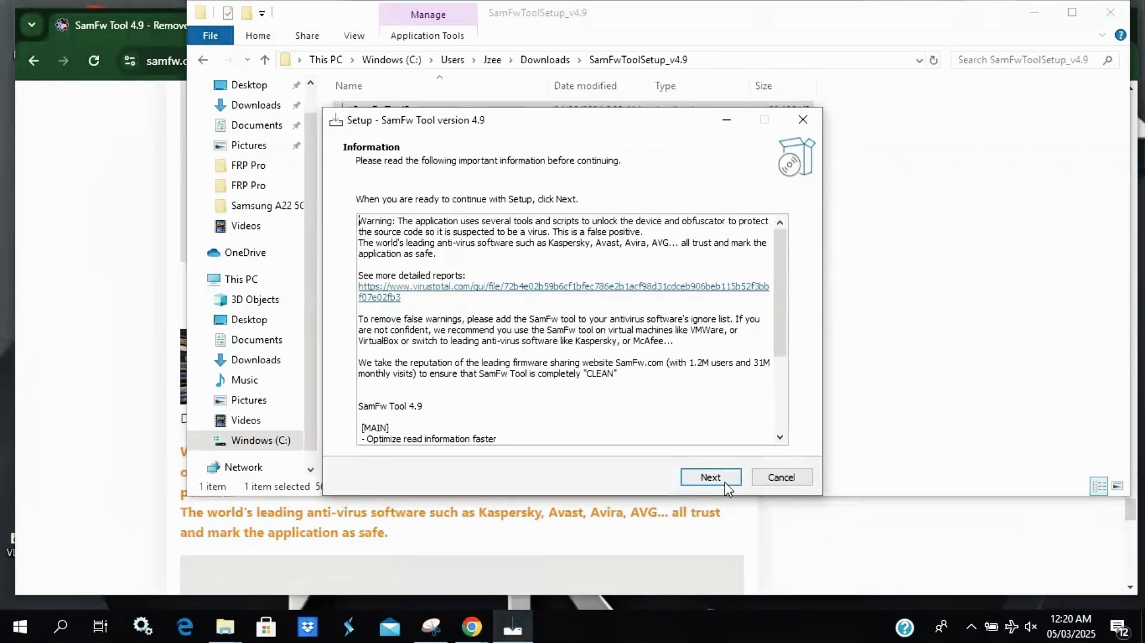
{"action": "left_click", "coordinate": [709, 484]}
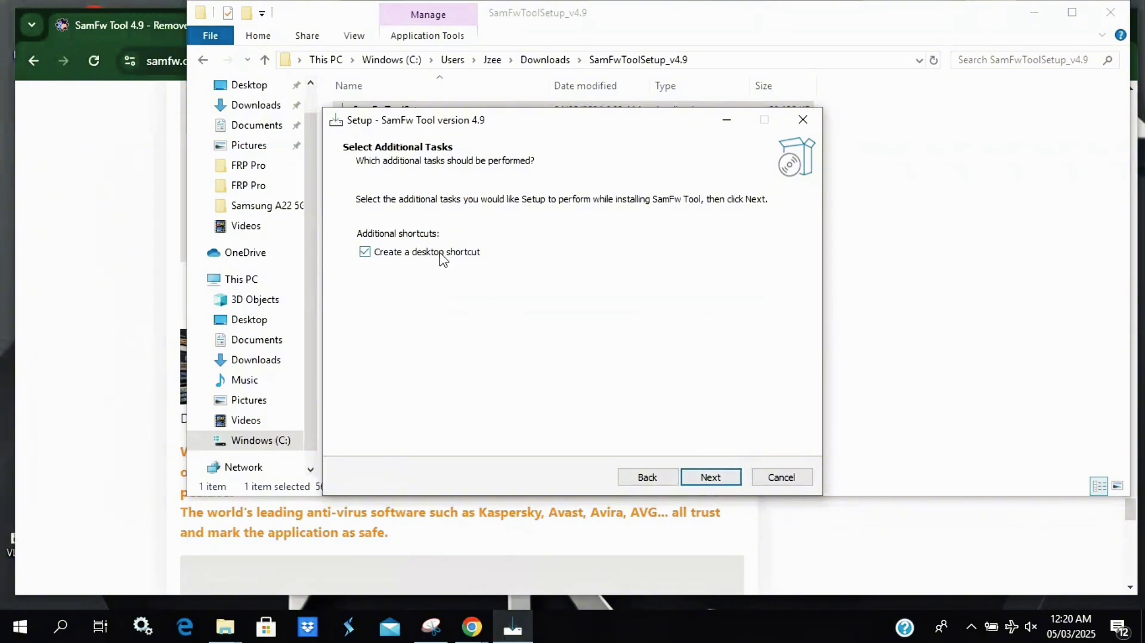
{"action": "left_click", "coordinate": [712, 481]}
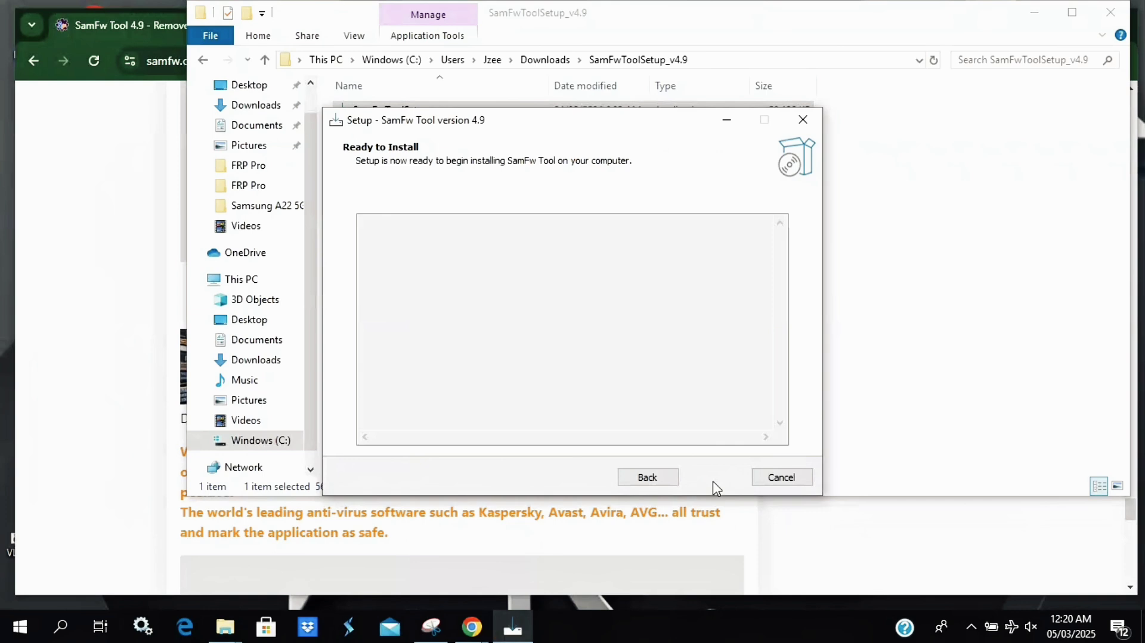
{"action": "left_click", "coordinate": [716, 484]}
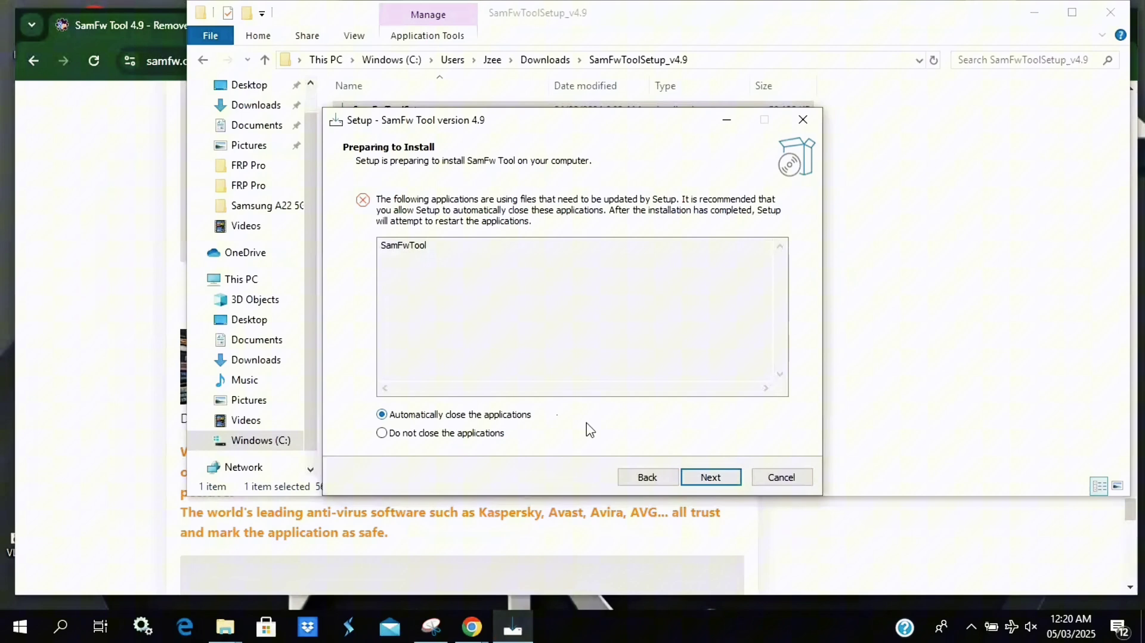
{"action": "left_click", "coordinate": [711, 477]}
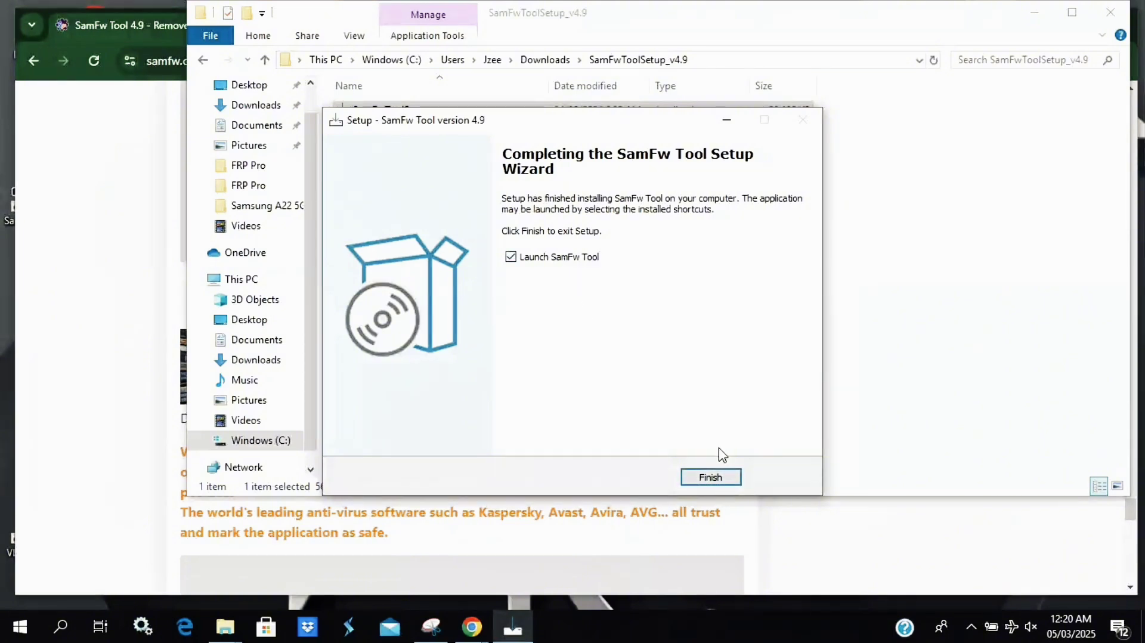
{"action": "left_click", "coordinate": [713, 477]}
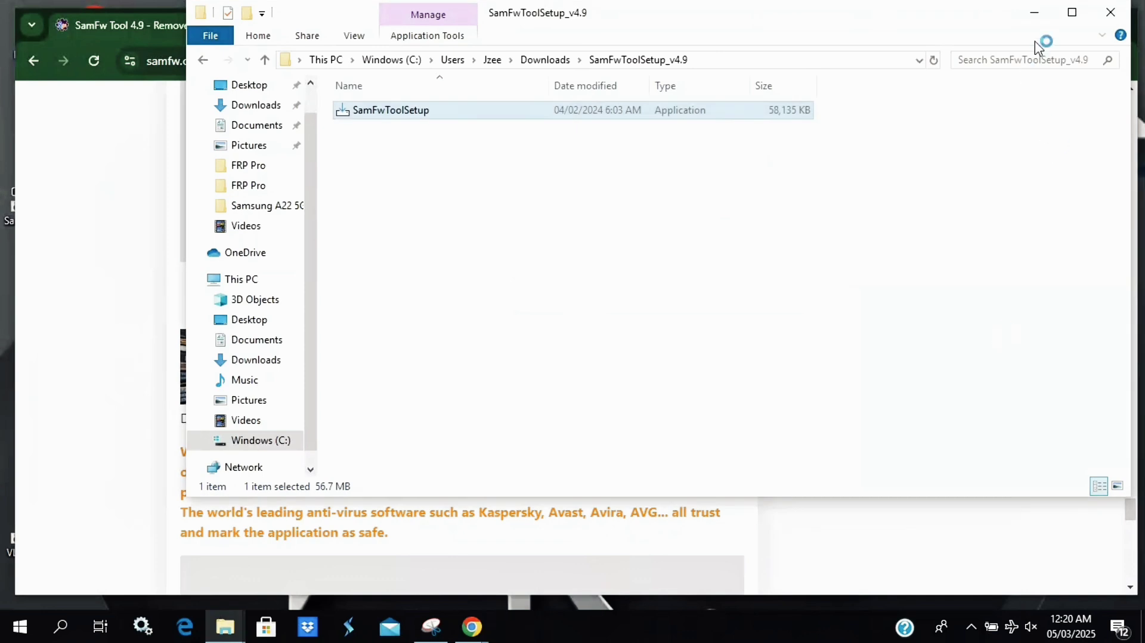
Minimize File Explorer and Chrome so only SamFw Tool shows on the desktop.
{"action": "left_click", "coordinate": [1034, 14]}
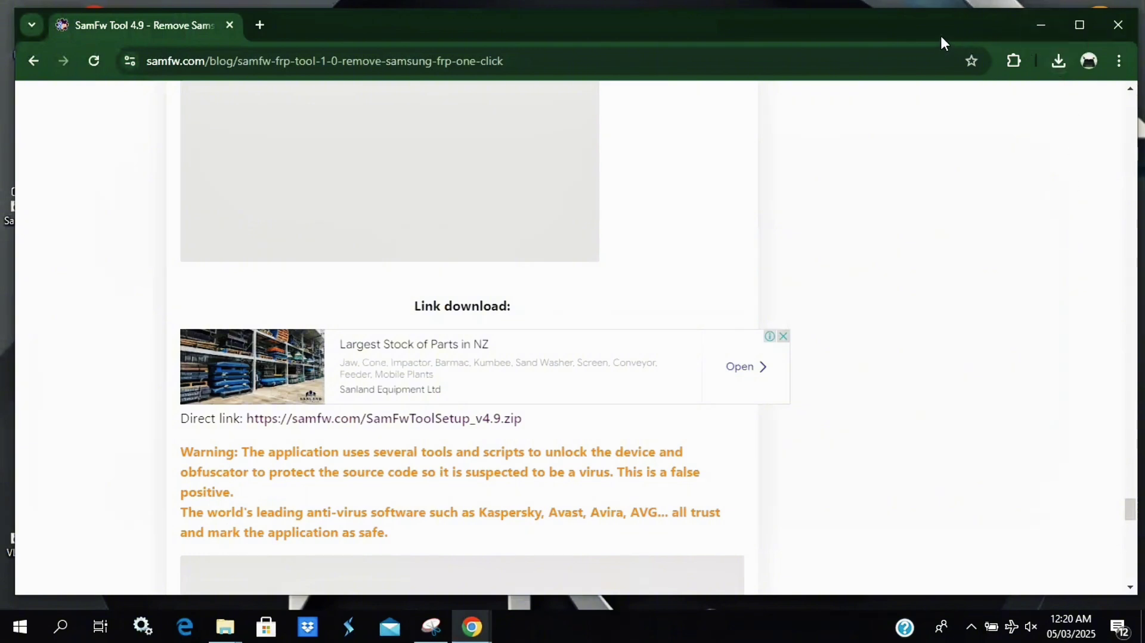
{"action": "left_click", "coordinate": [1037, 34]}
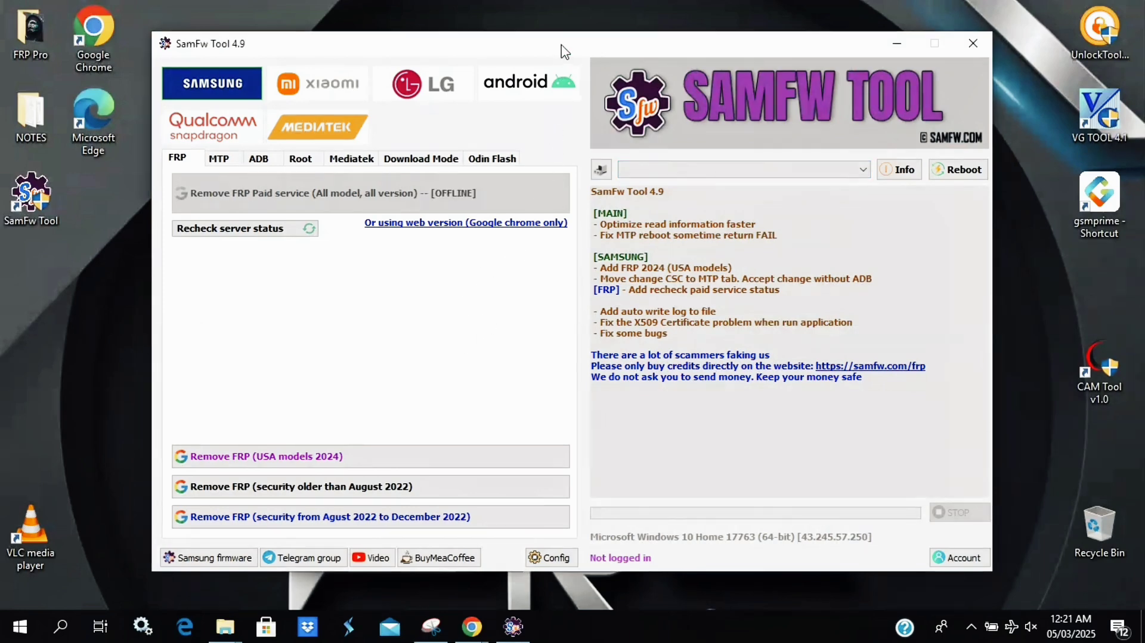
Move the SamFw Tool window right while the phone connects as [MTP] COM4.
{"action": "mouse_move", "coordinate": [564, 51]}
{"action": "left_mouse_down"}
{"action": "mouse_move", "coordinate": [727, 36]}
{"action": "mouse_move", "coordinate": [713, 21]}
{"action": "left_mouse_up"}
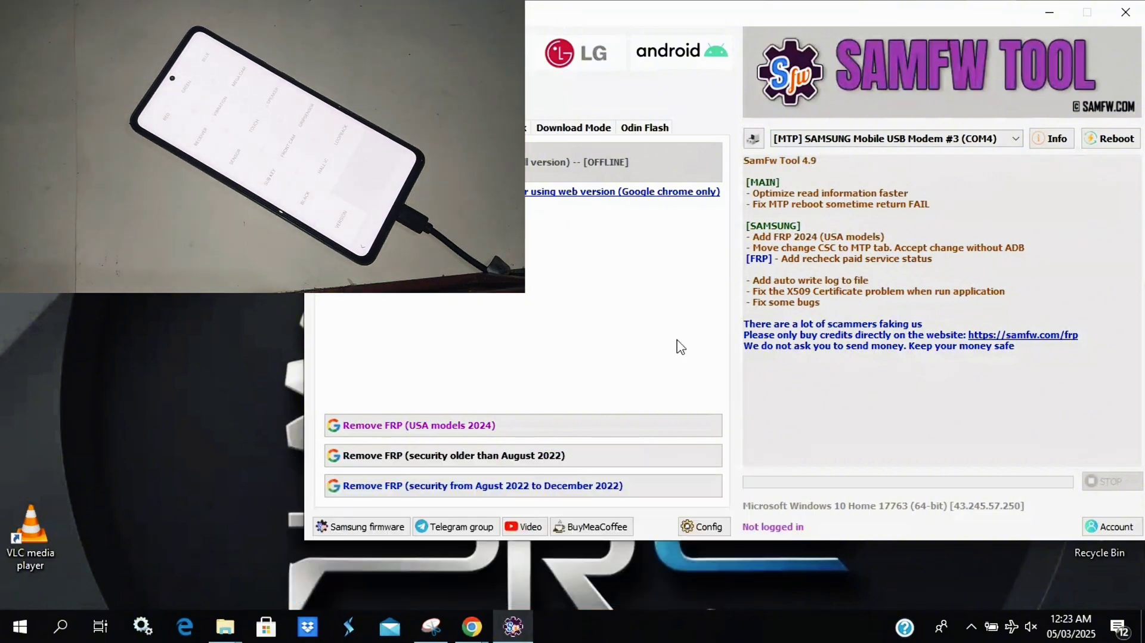
Start 'Remove FRP (security older than August 2022)' from the FRP tab.
{"action": "left_click", "coordinate": [566, 464]}
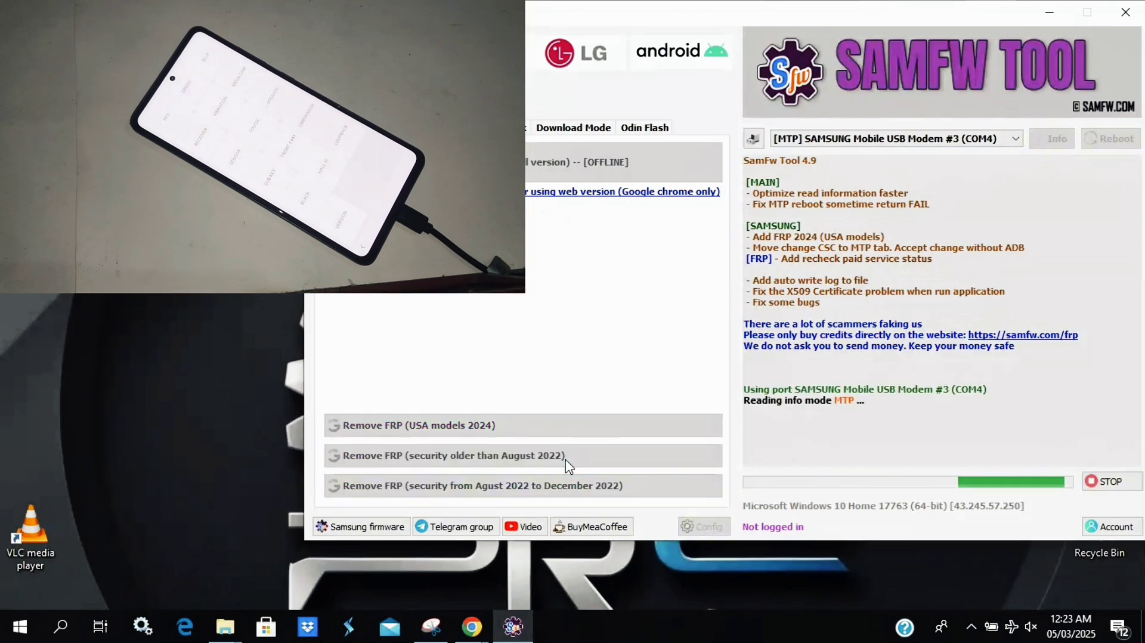